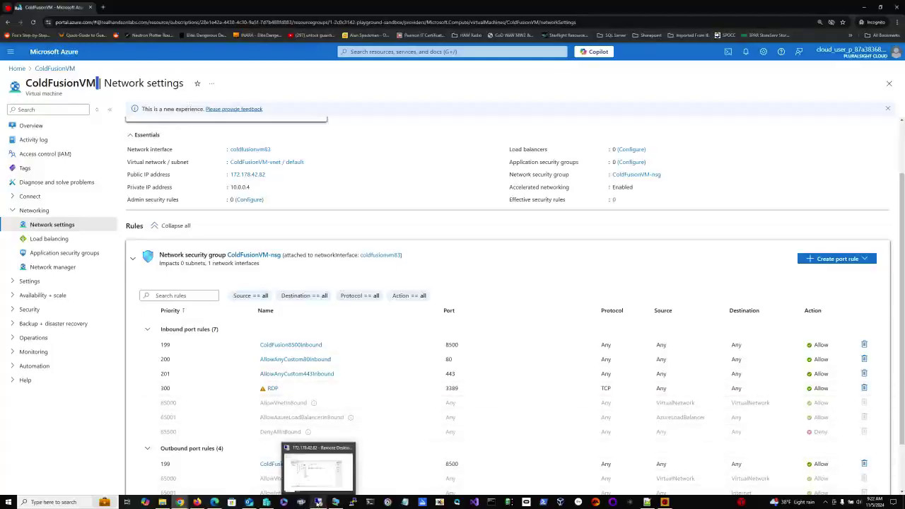
Step: In the VM's Edge browser, reload the ColdFusion Administrator dashboard and the IIS welcome page
click(318, 503)
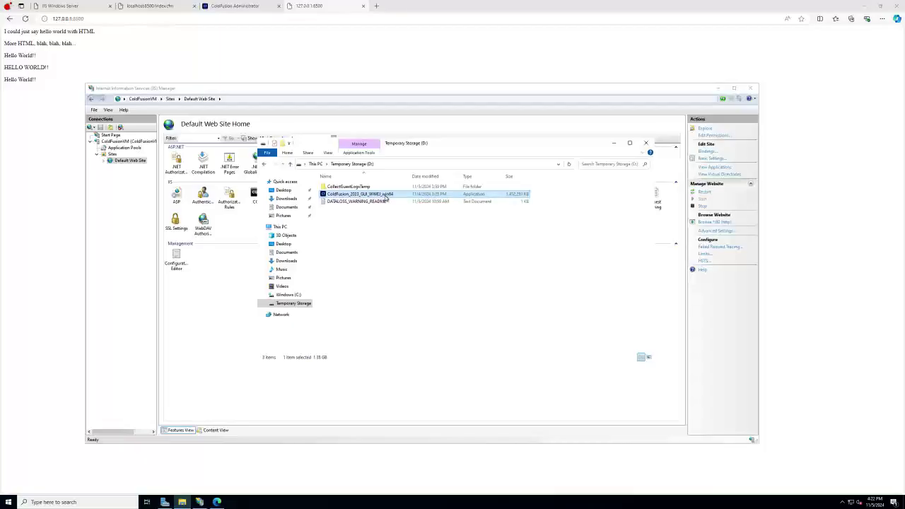
click(230, 7)
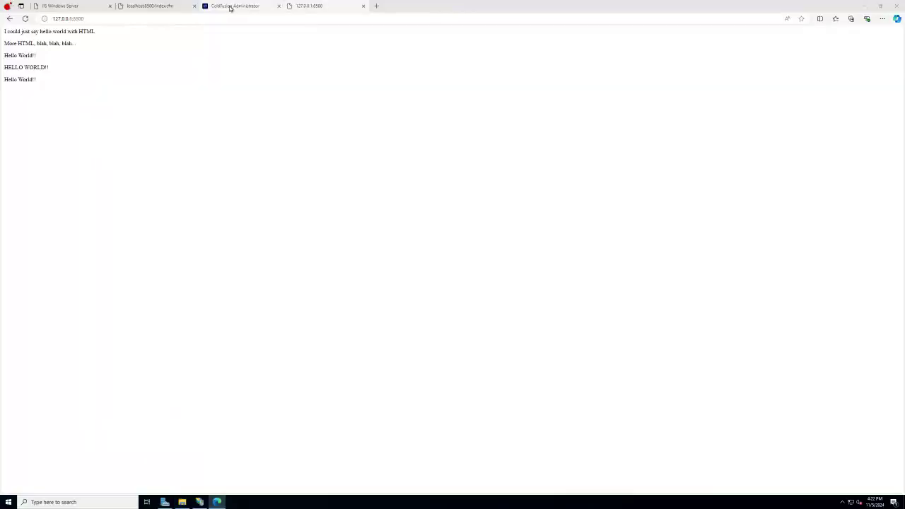
click(230, 8)
click(25, 19)
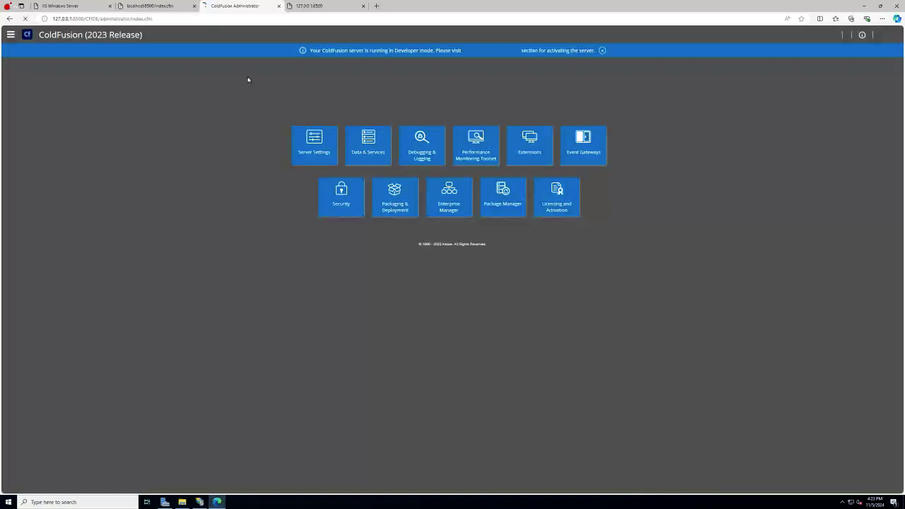
click(60, 8)
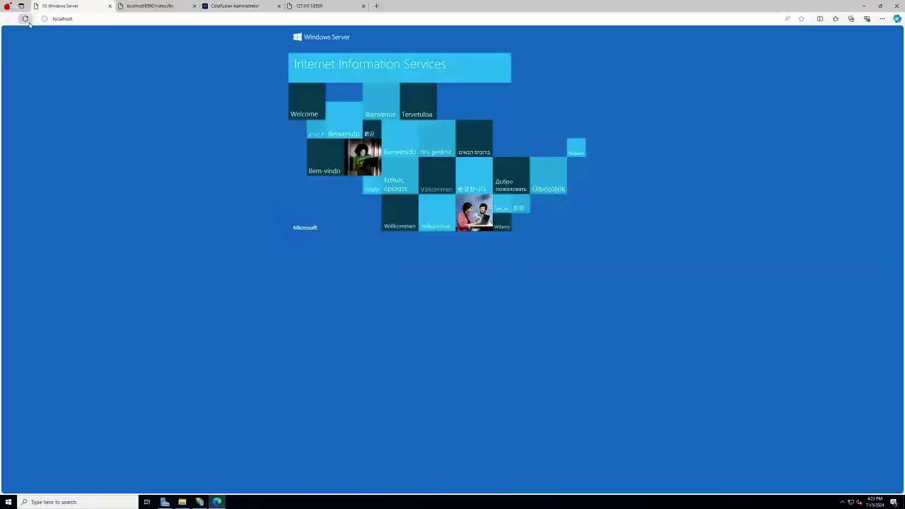
click(26, 19)
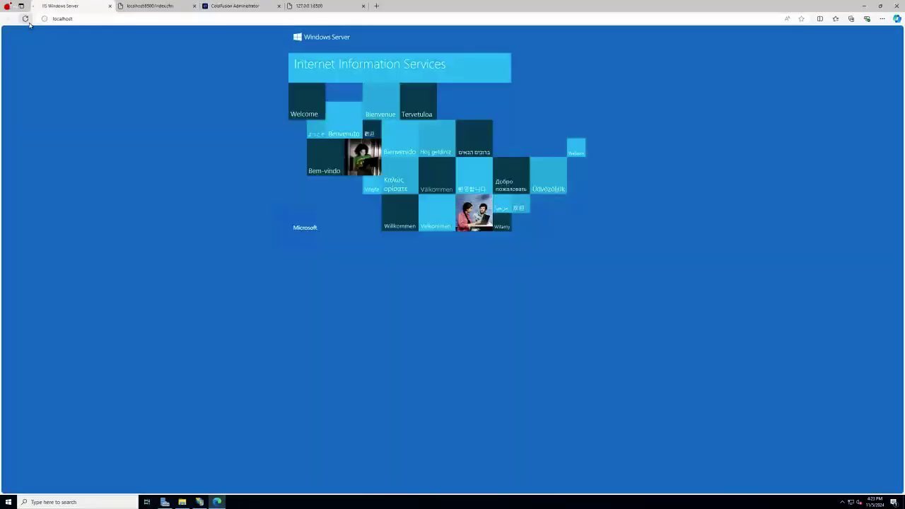
Step: Reload the localhost:8500 hello-world page, view 127.0.0.1:8500, and bring up the connection bar
click(170, 9)
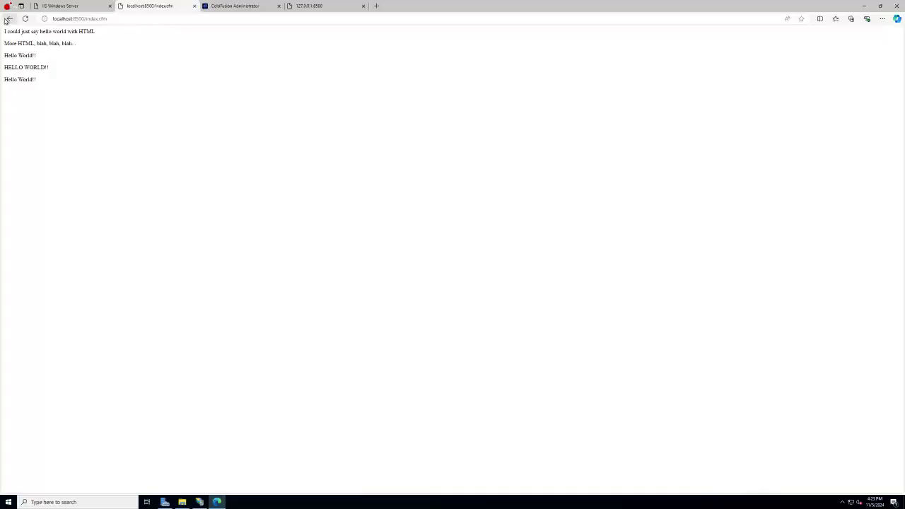
click(26, 19)
click(297, 5)
click(182, 503)
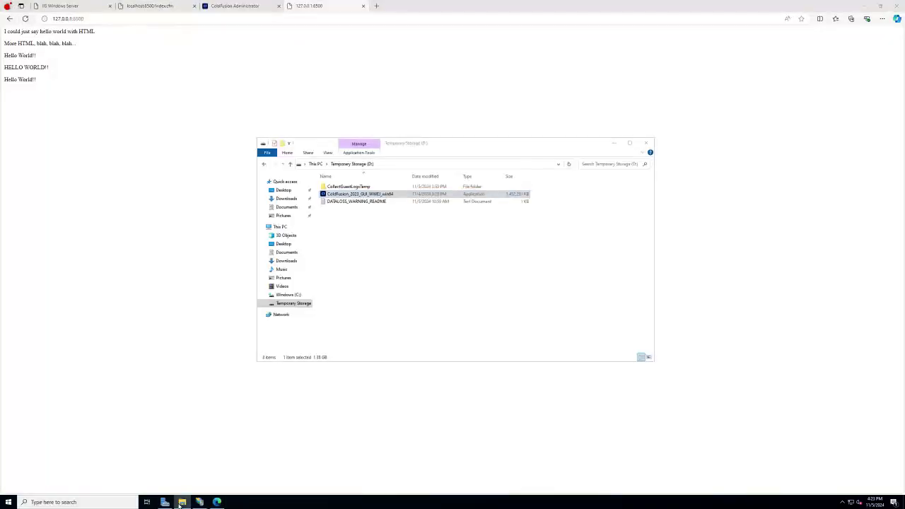
click(527, 9)
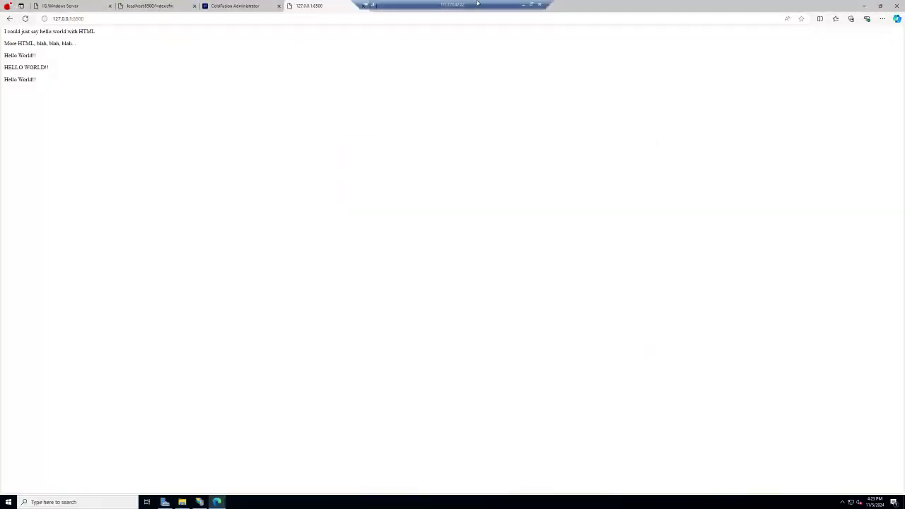
Step: Back on the local machine, retry the VM's public IP page in Chrome
click(524, 5)
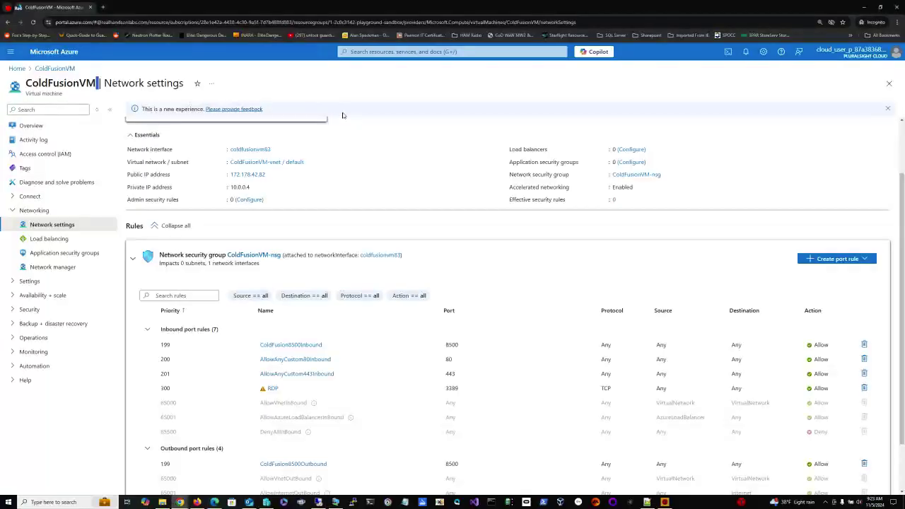
click(180, 503)
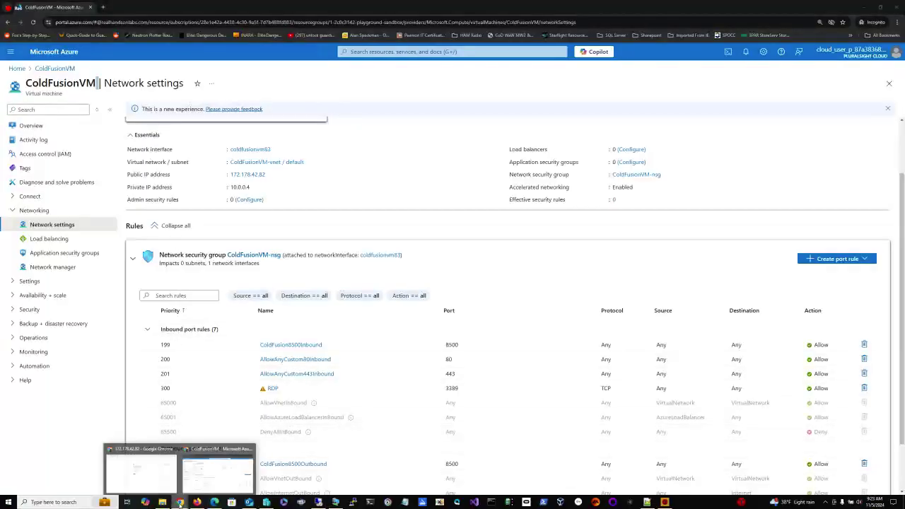
click(121, 478)
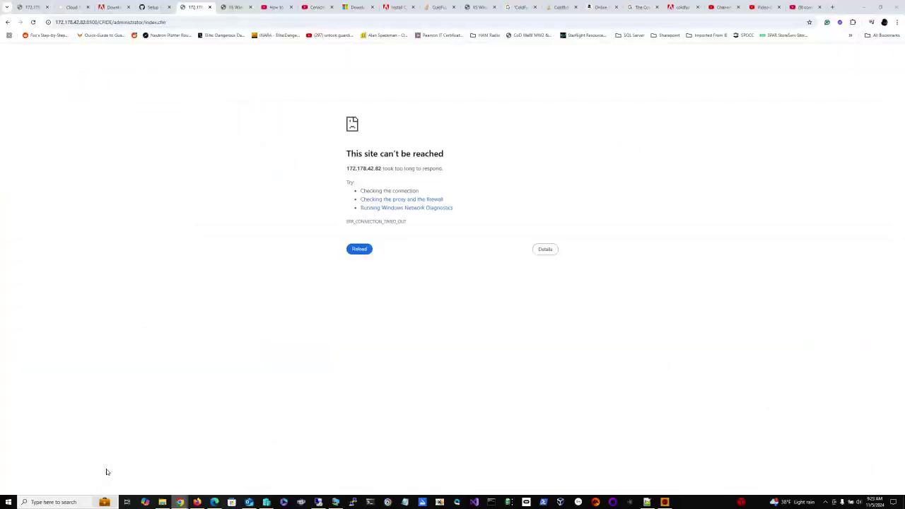
click(32, 23)
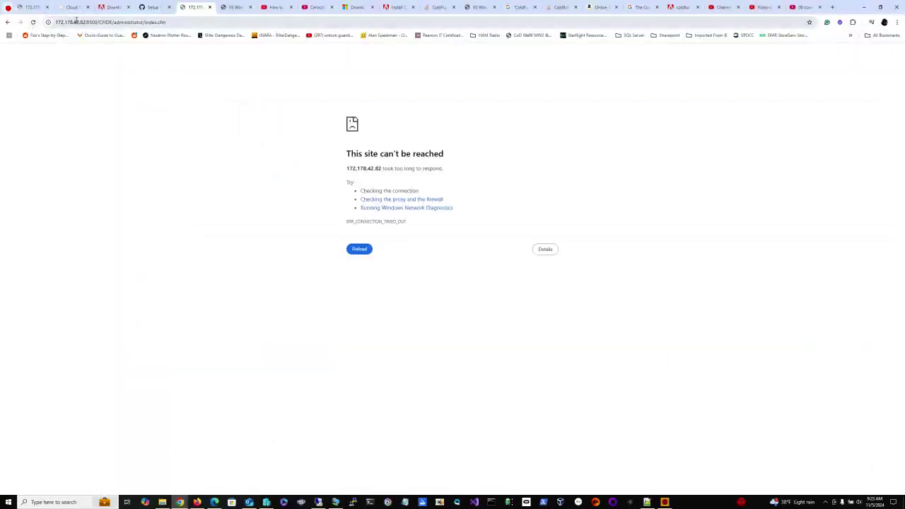
click(33, 23)
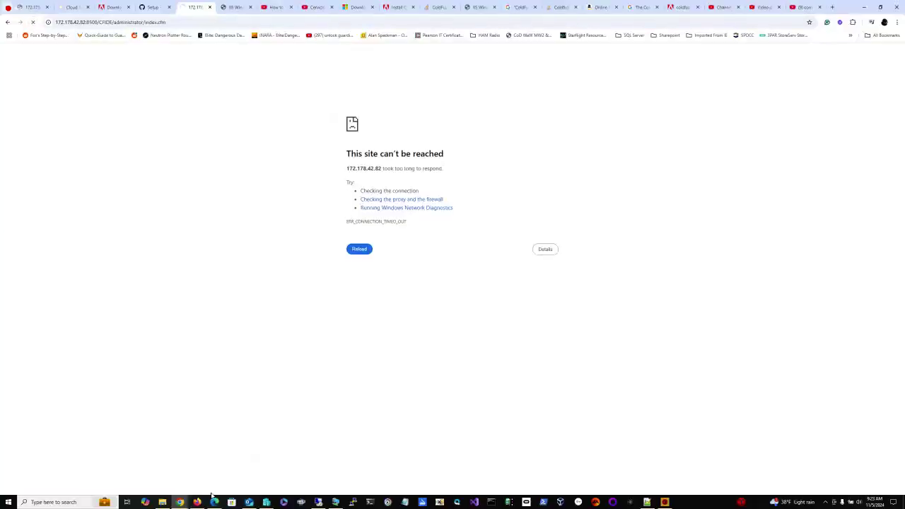
Step: Check the Azure network settings, then reload 172.178.42.82:8500, which still times out
mouse_move(185, 503)
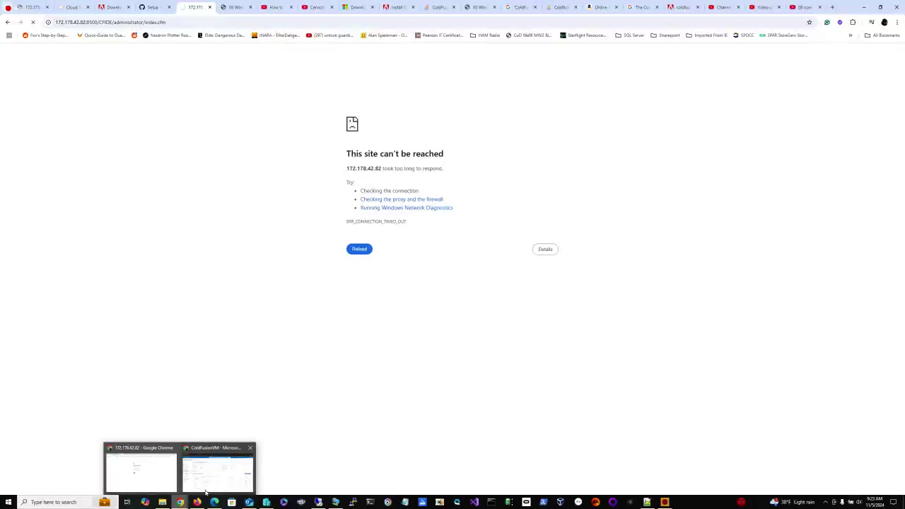
click(219, 471)
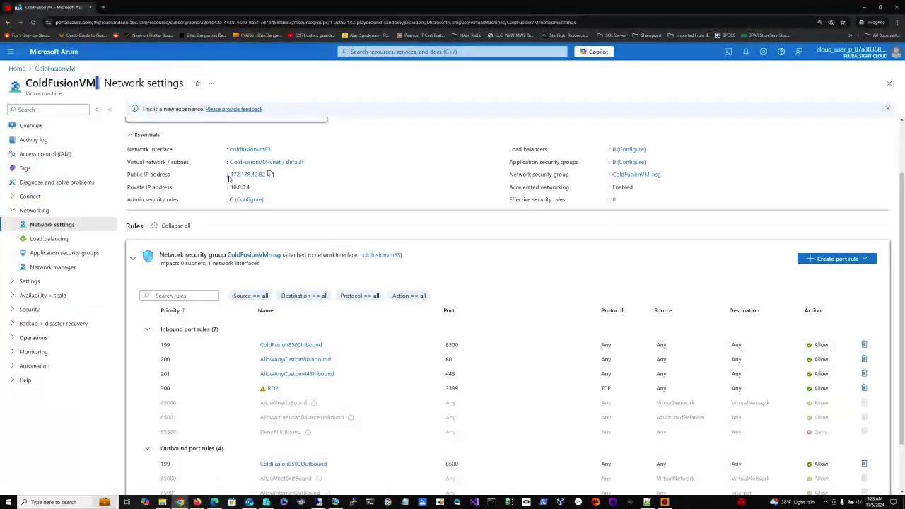
mouse_move(230, 182)
mouse_move(180, 502)
click(150, 480)
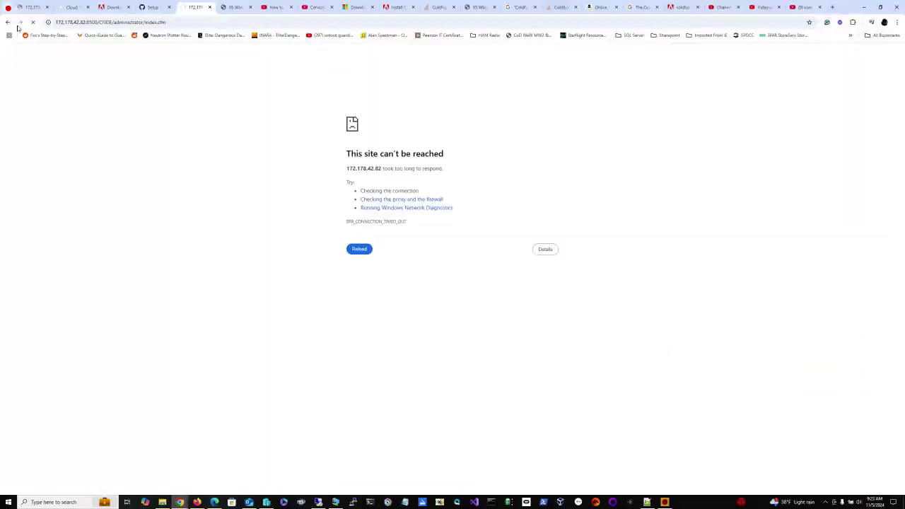
click(226, 8)
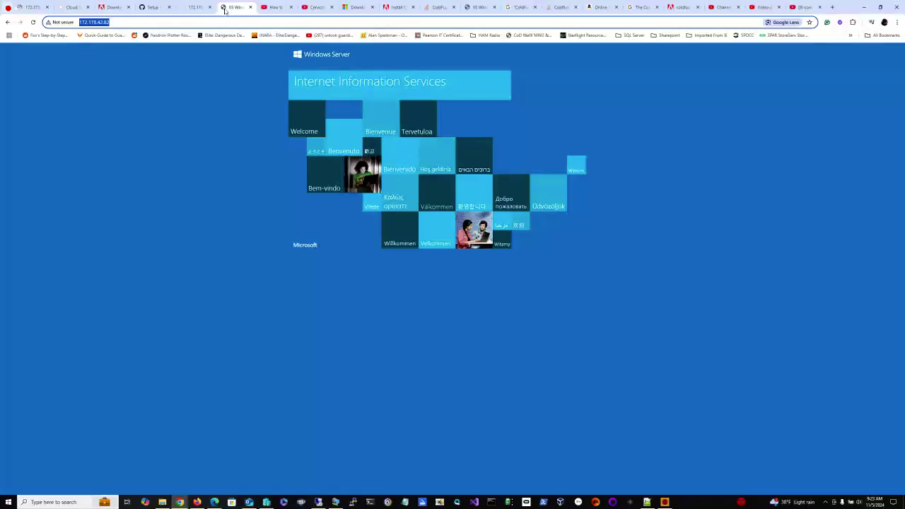
click(190, 9)
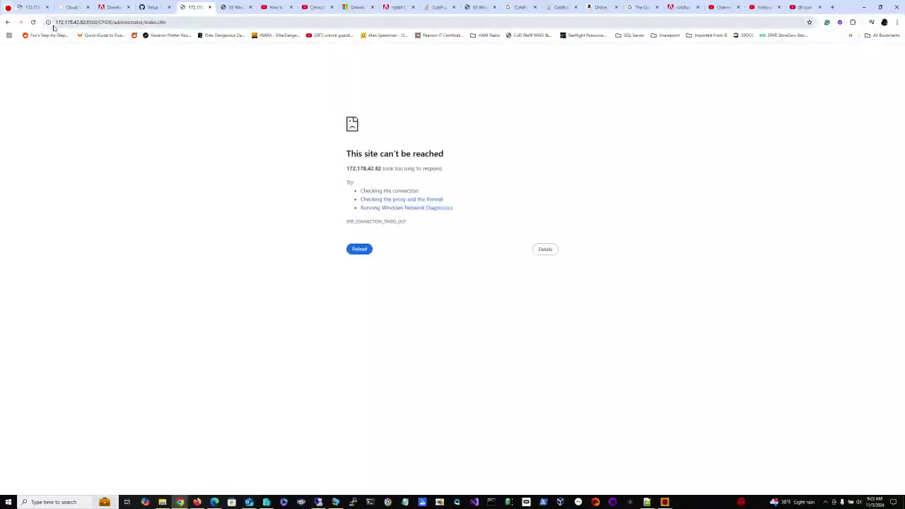
click(27, 8)
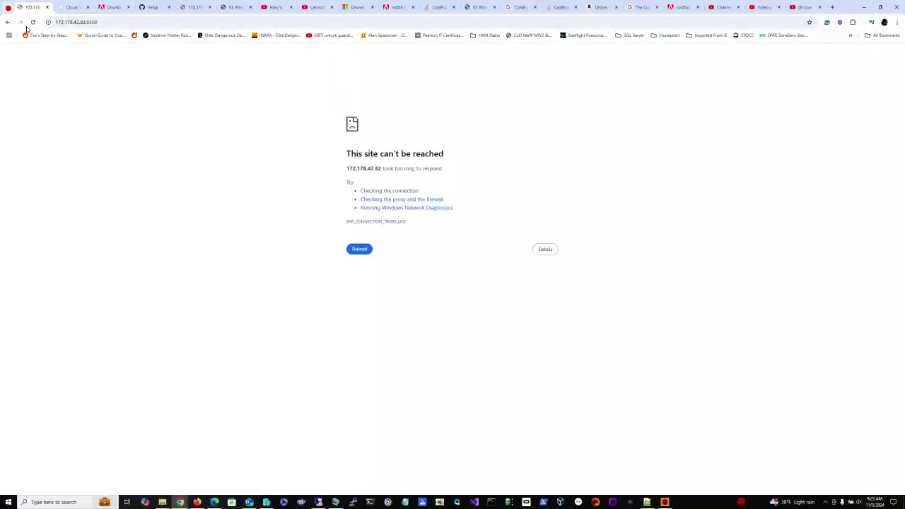
click(32, 22)
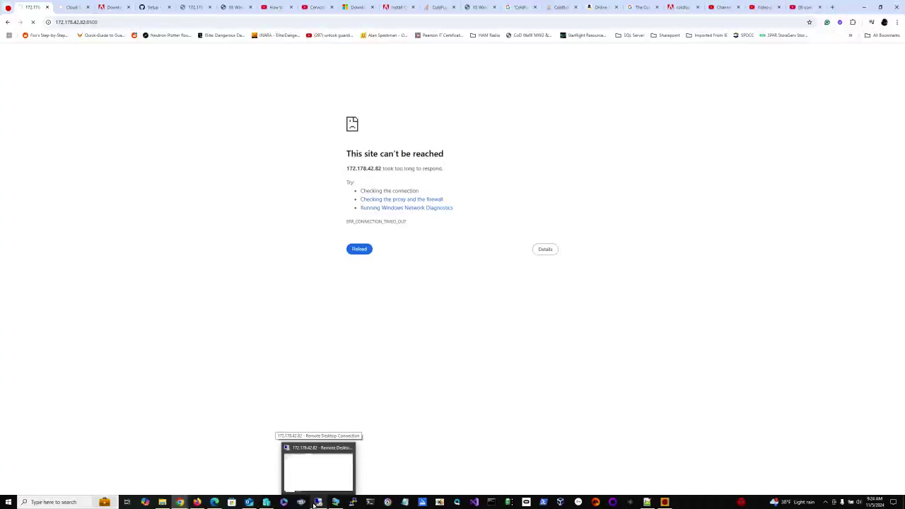
Step: In the VM, search Start for 'fire' to open Firewall & network protection
click(314, 505)
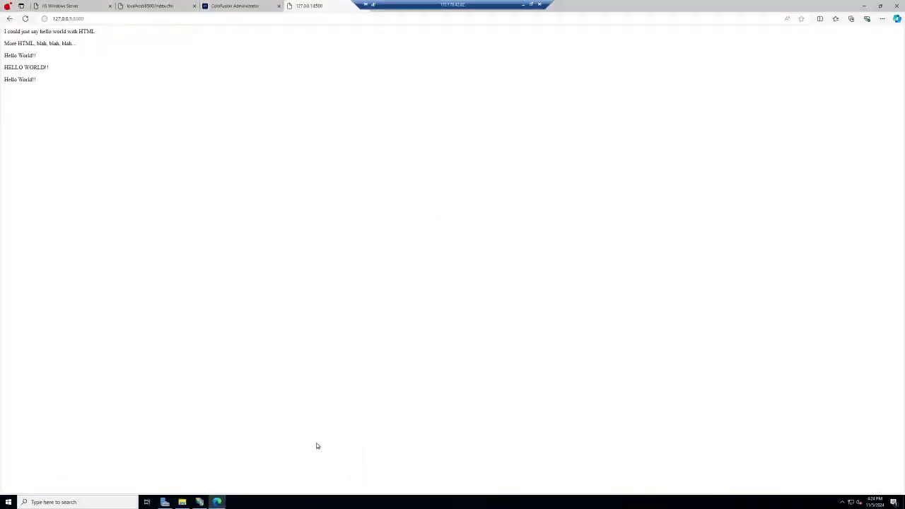
key(super)
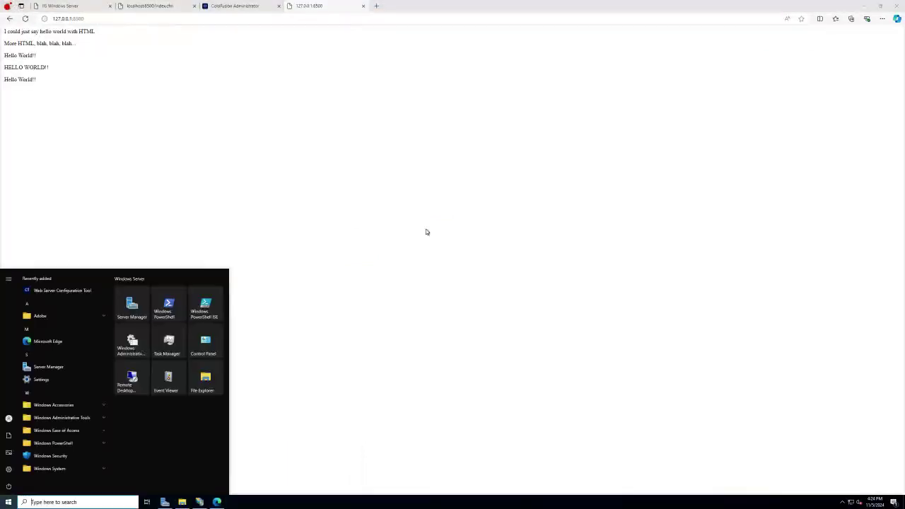
text(fire)
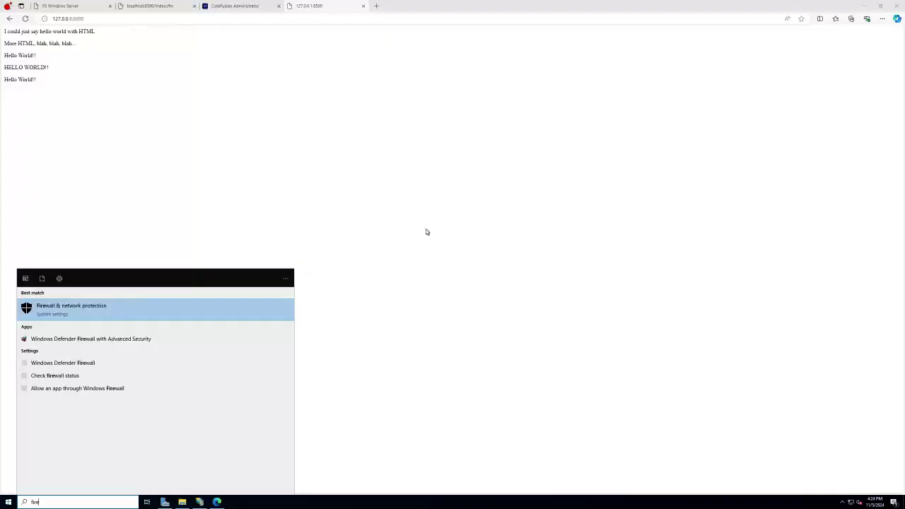
key(Return)
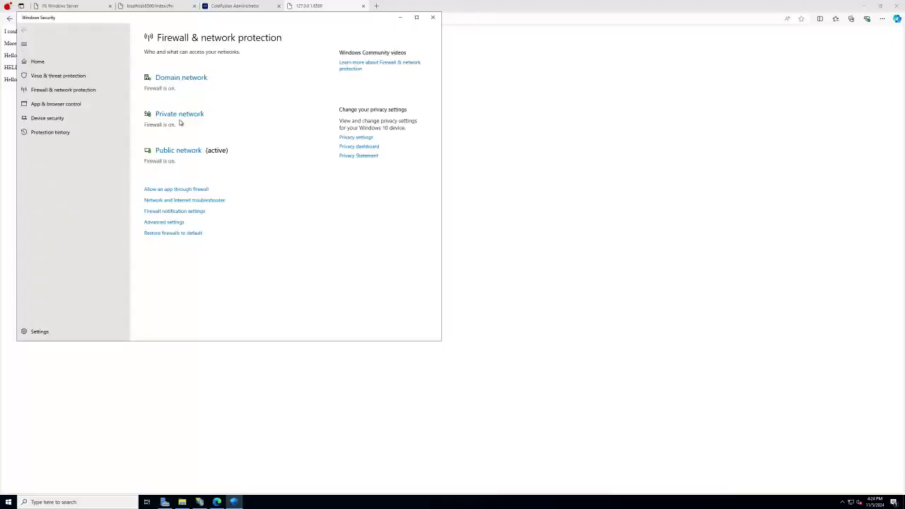
Step: Switch off Microsoft Defender Firewall for the public, private and domain networks
click(181, 151)
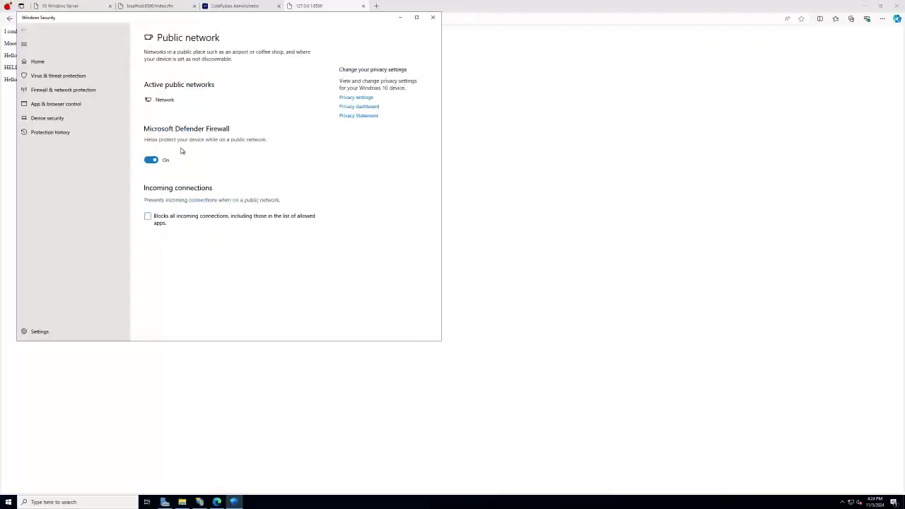
click(151, 162)
click(23, 30)
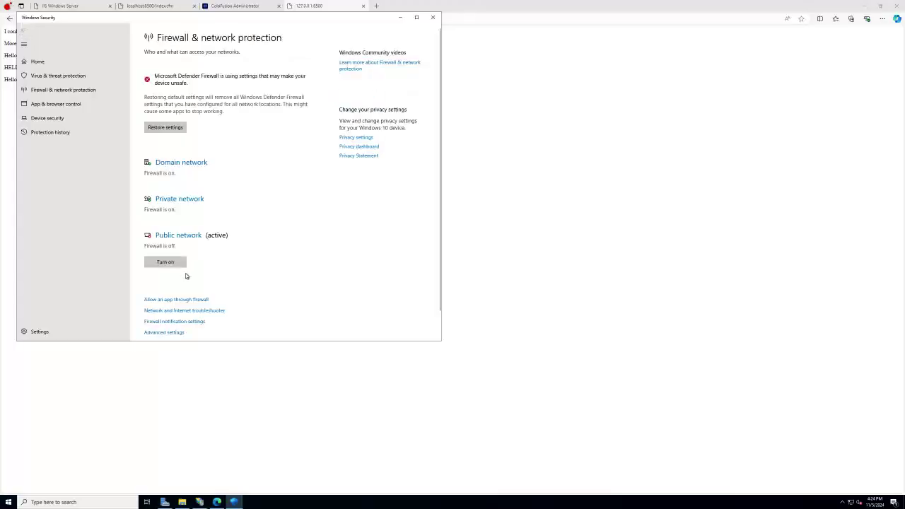
click(170, 201)
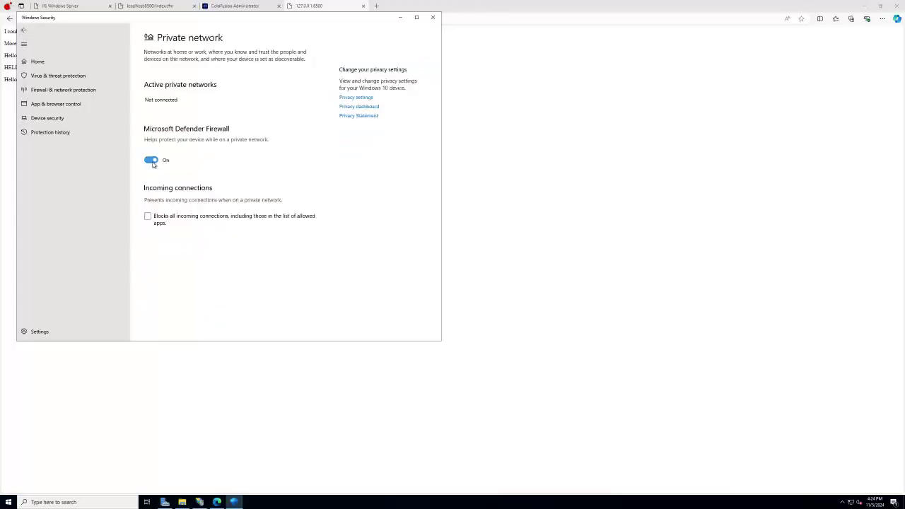
click(151, 160)
click(24, 30)
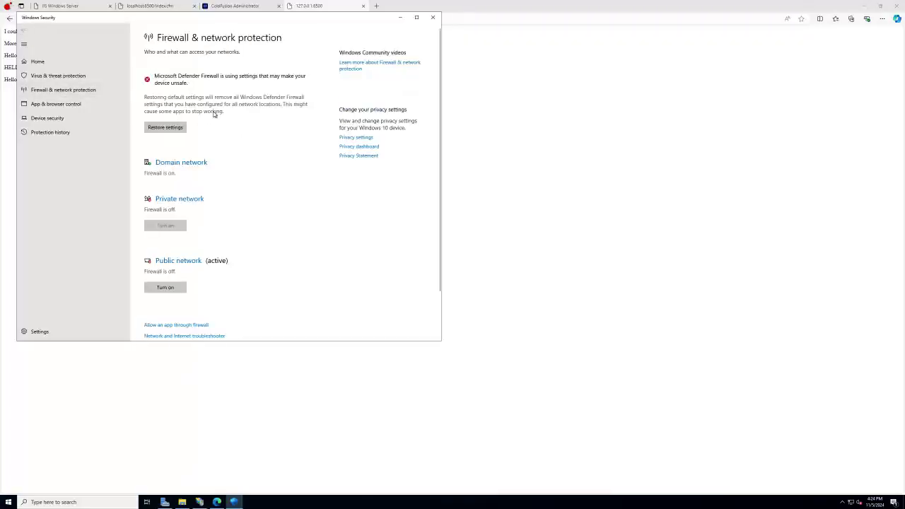
click(181, 163)
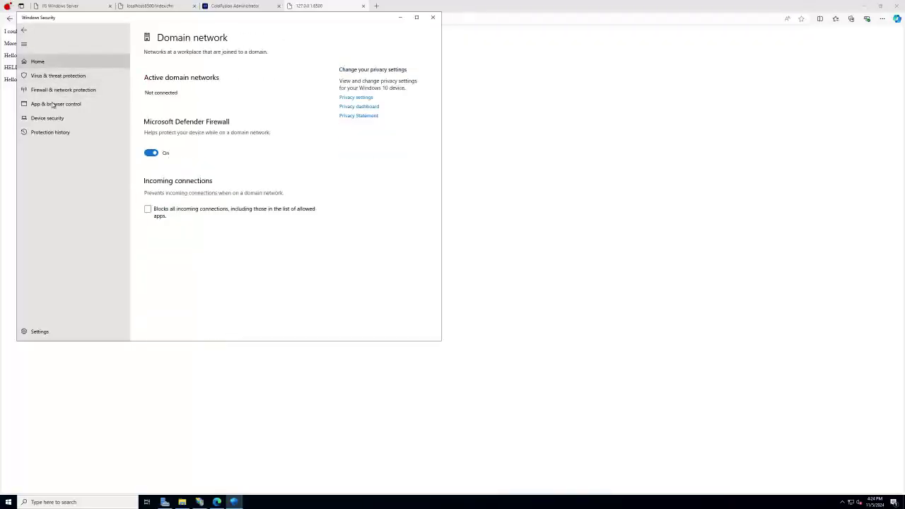
click(150, 153)
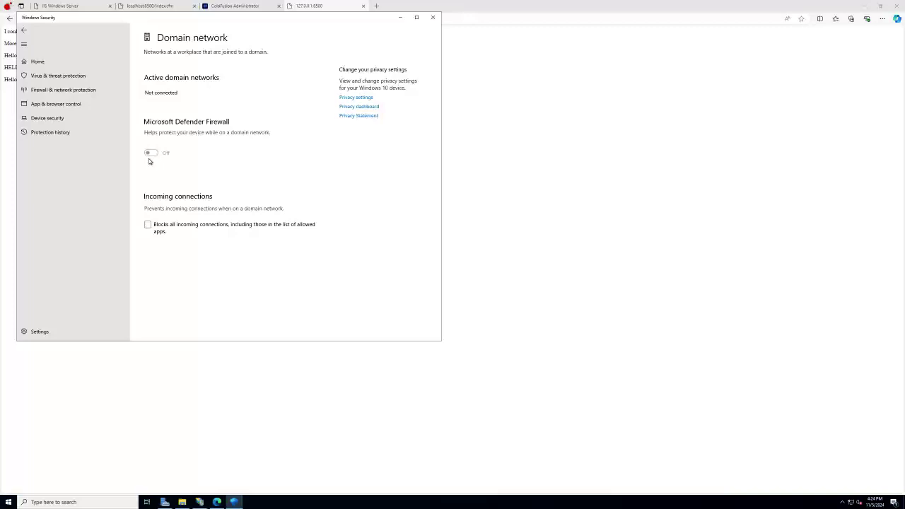
click(24, 29)
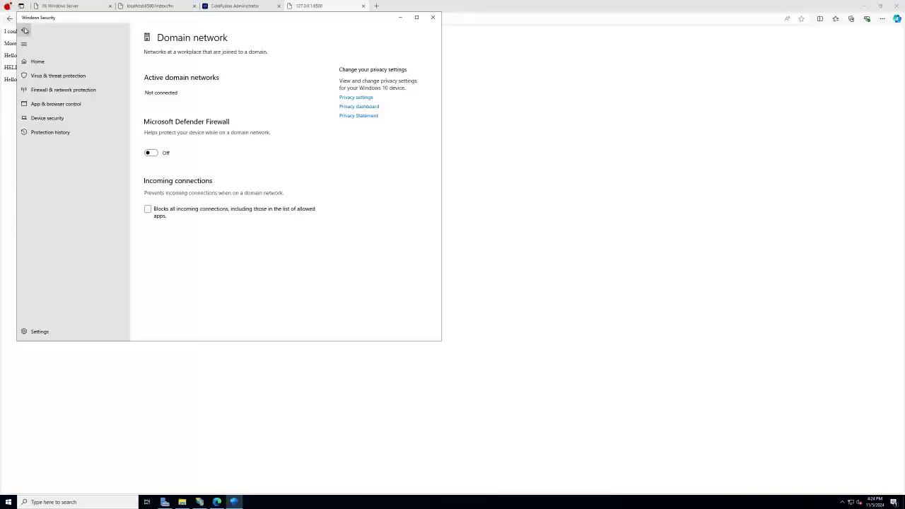
mouse_move(522, 6)
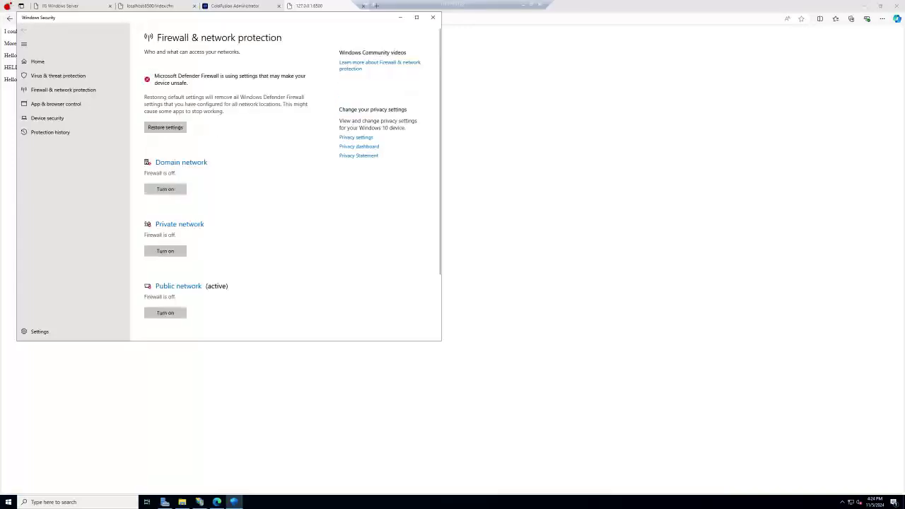
Step: In local Chrome, reload 172.178.42.82:8500/CFIDE/administrator/index.cfm and enter the admin password
click(523, 5)
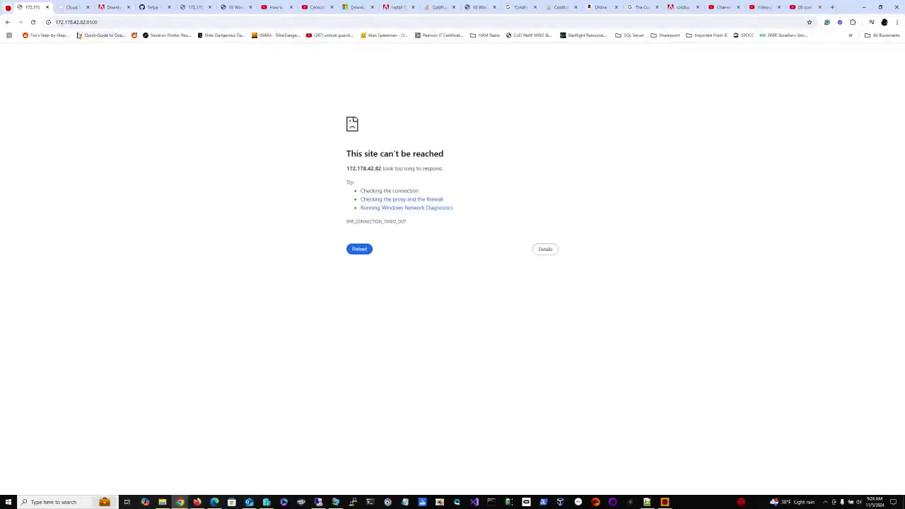
click(33, 24)
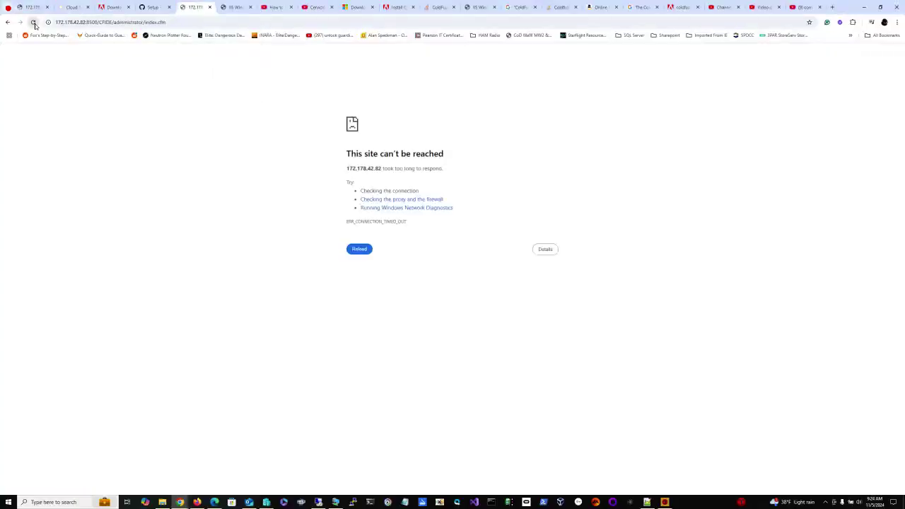
click(33, 23)
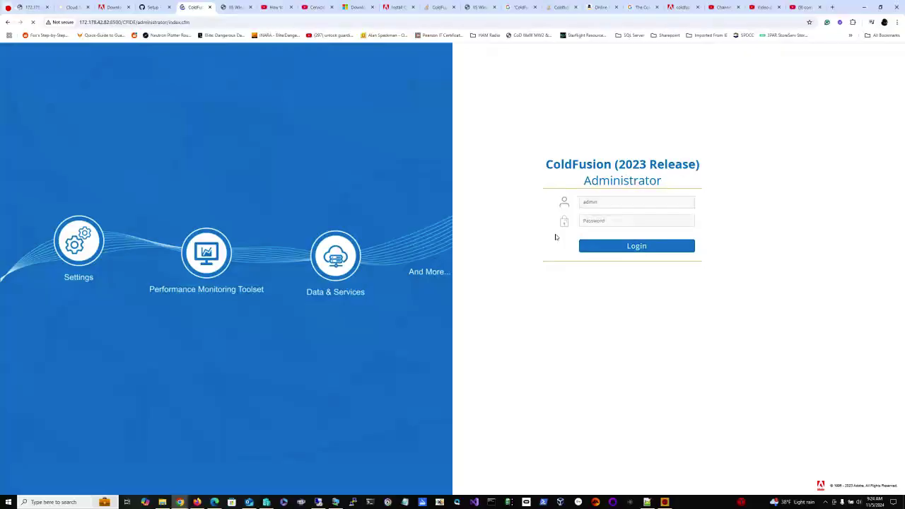
click(606, 220)
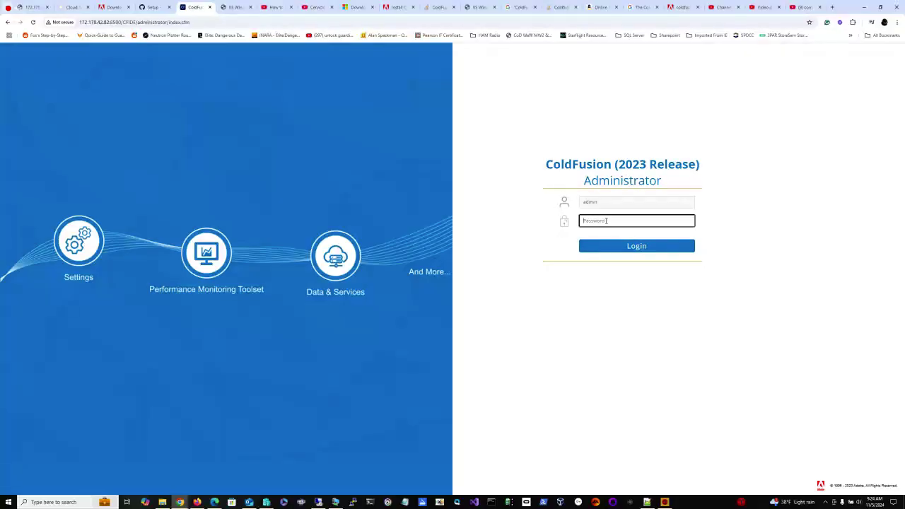
text(*)
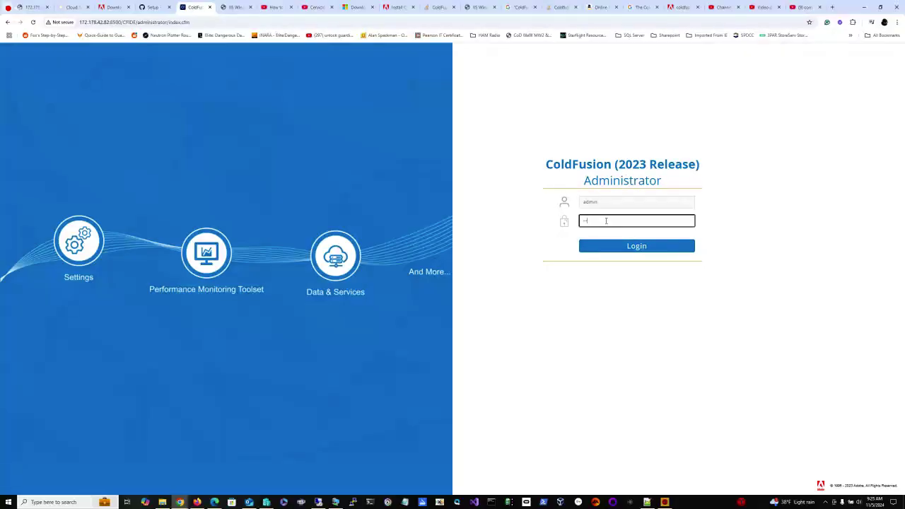